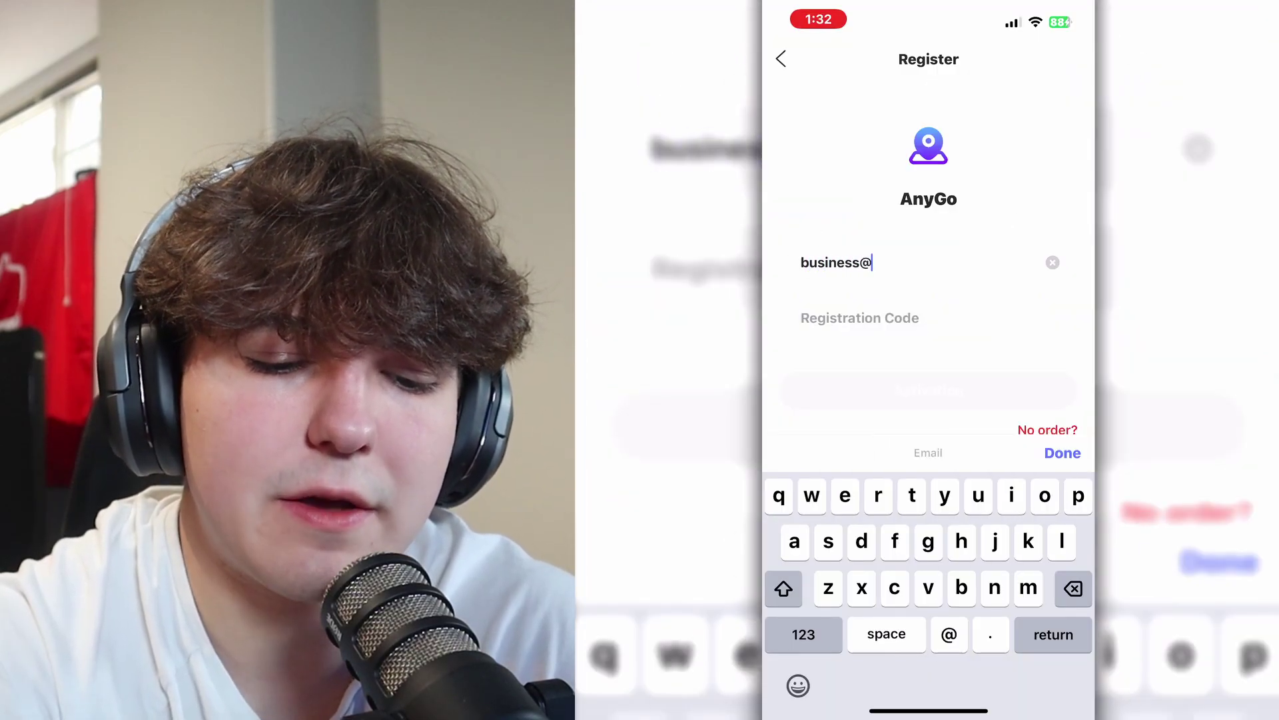
{"action": "type", "text": "joshyy.ca"}
Step: Finish entering the registration email and code, then bring up the app switcher
{"action": "key", "text": "Return"}
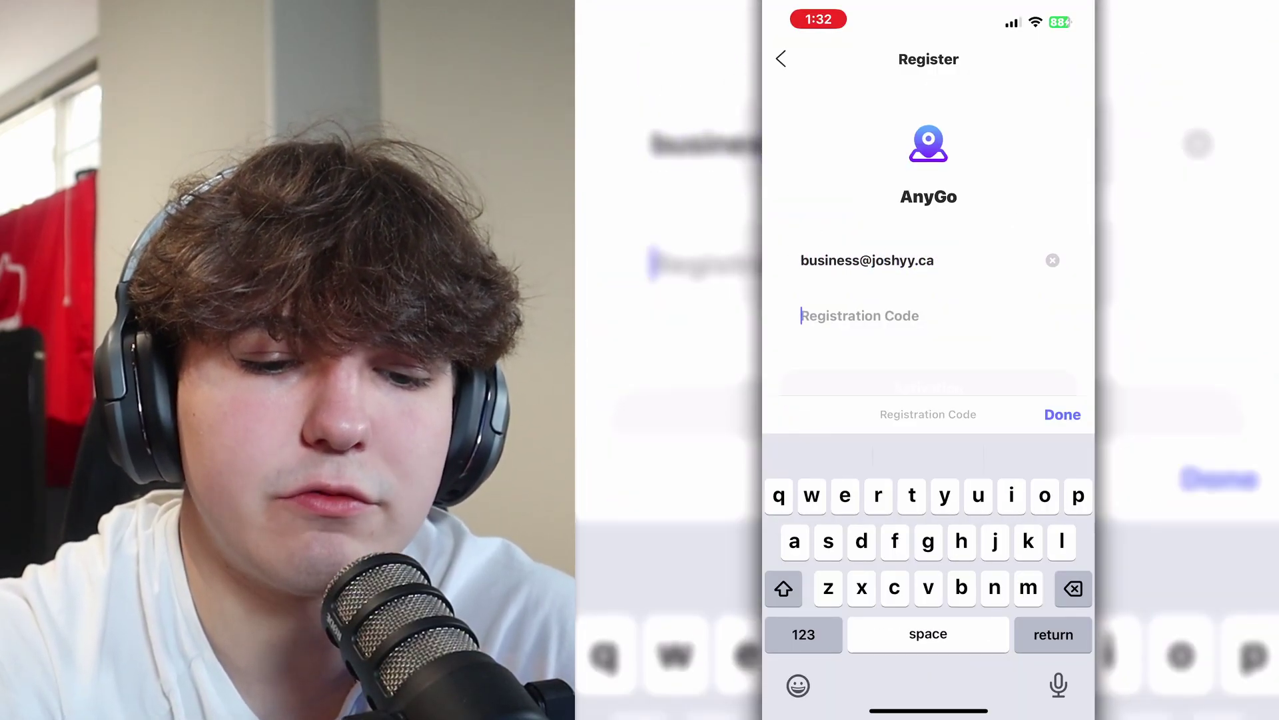
{"action": "left_click_drag", "start_coordinate": [929, 710], "coordinate": [929, 450]}
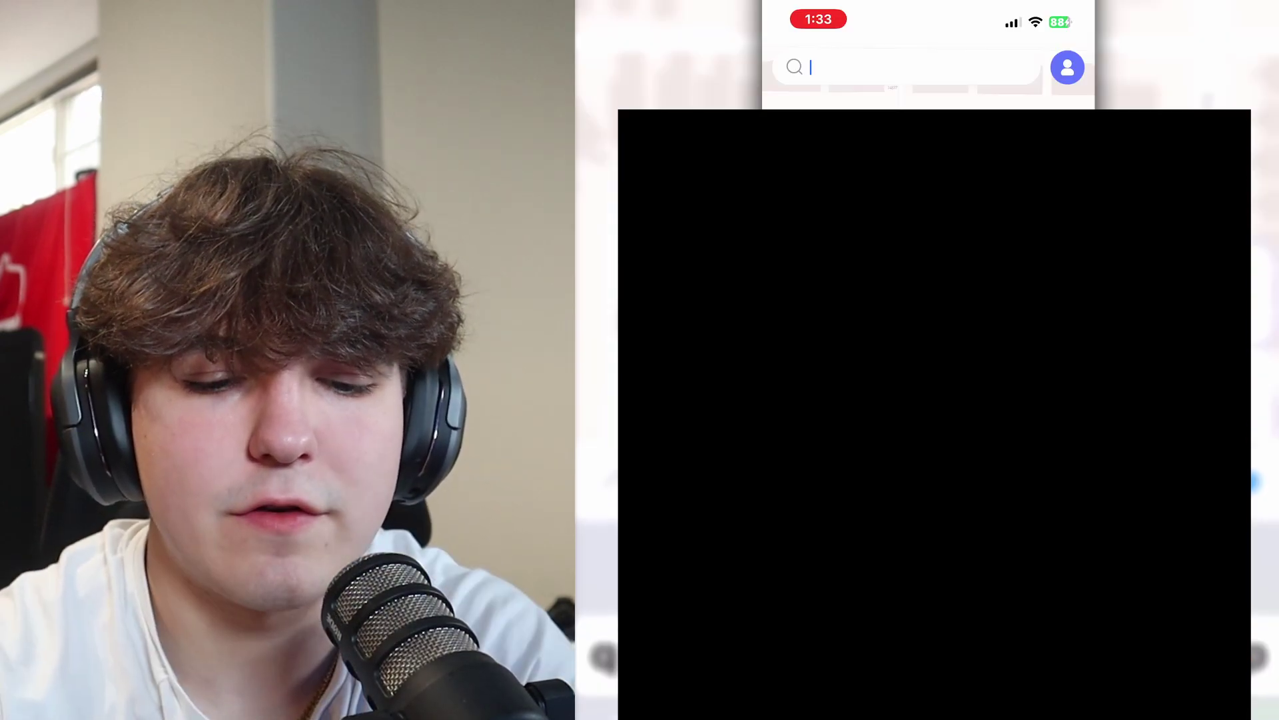
{"action": "type", "text": "land"}
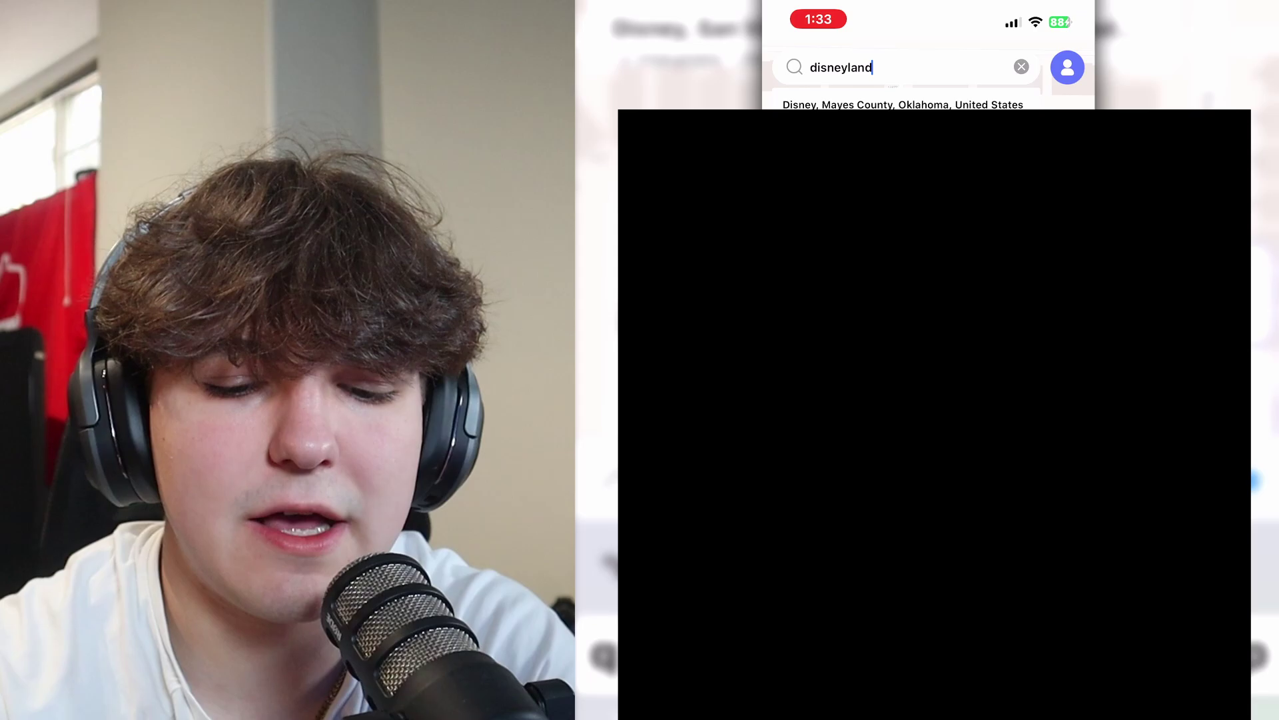